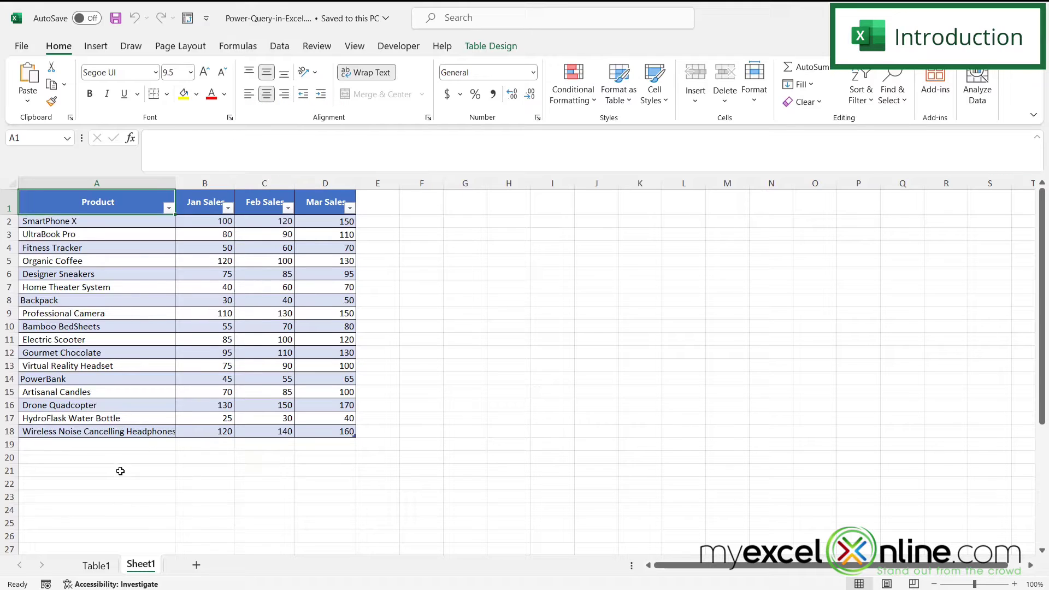
Switch to the Table1 sheet to review the unpivoted data.
left_click(95, 565)
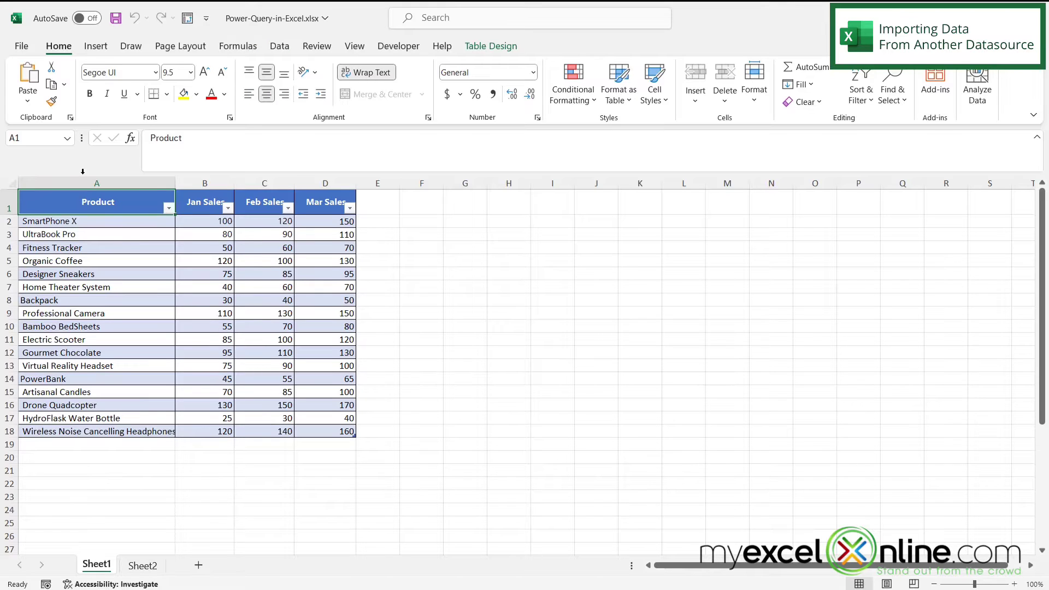
Create a new blank workbook and bring up the Get Data file-source choices.
left_click(22, 46)
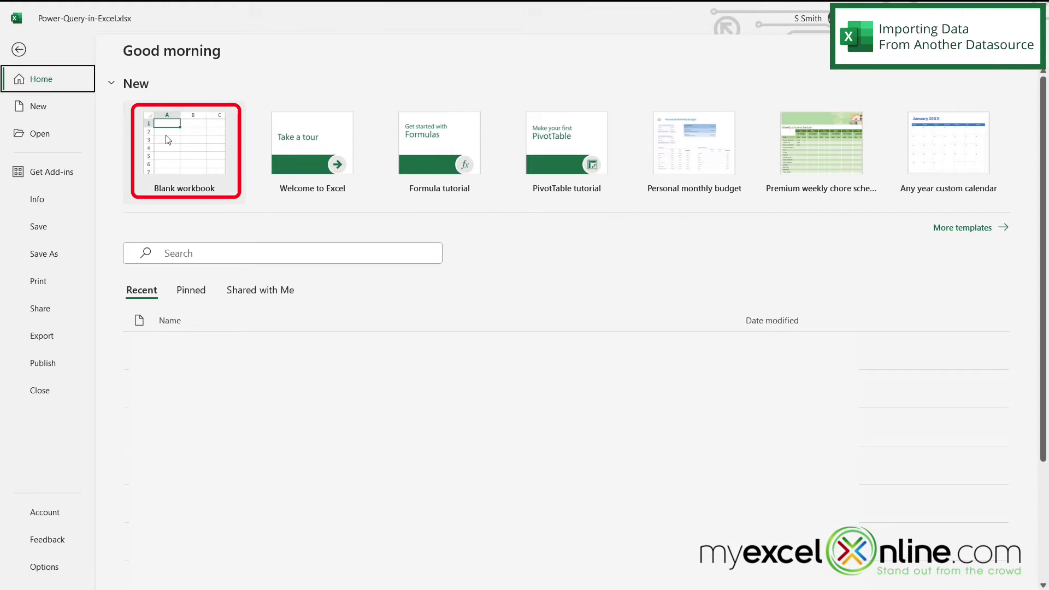
left_click(184, 152)
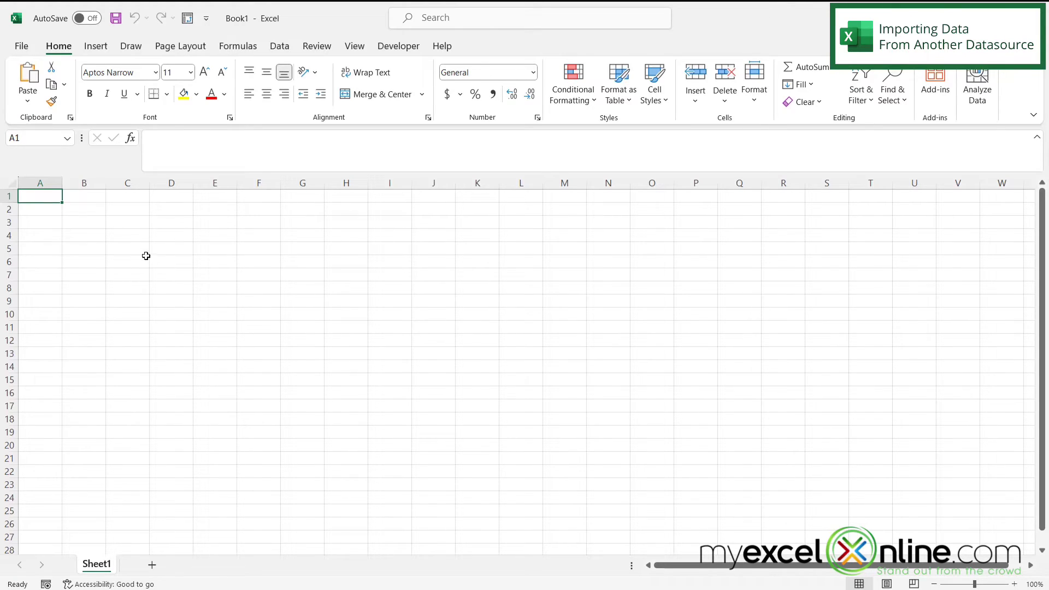
left_click(288, 48)
left_click(29, 90)
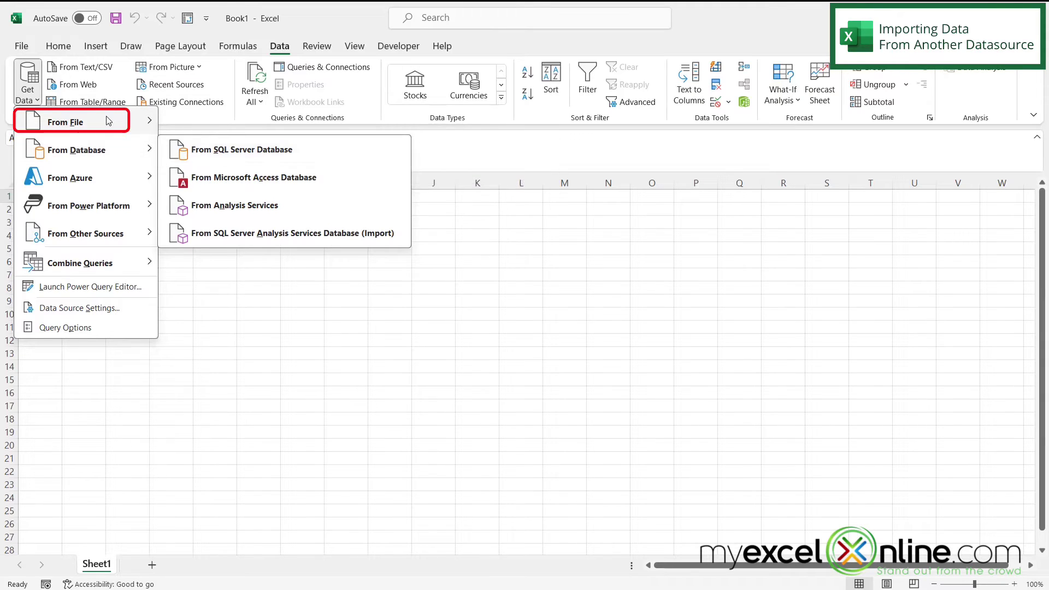
mouse_move(73, 122)
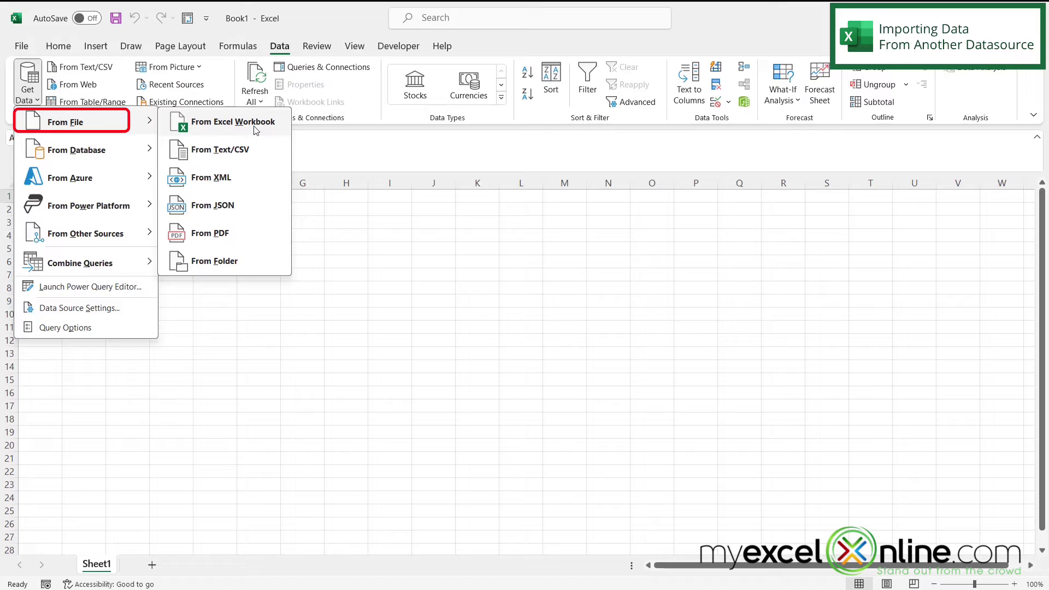
Import Table11 from Power-Query-in-Excel.xlsx into its own sheet of the new workbook.
left_click(255, 129)
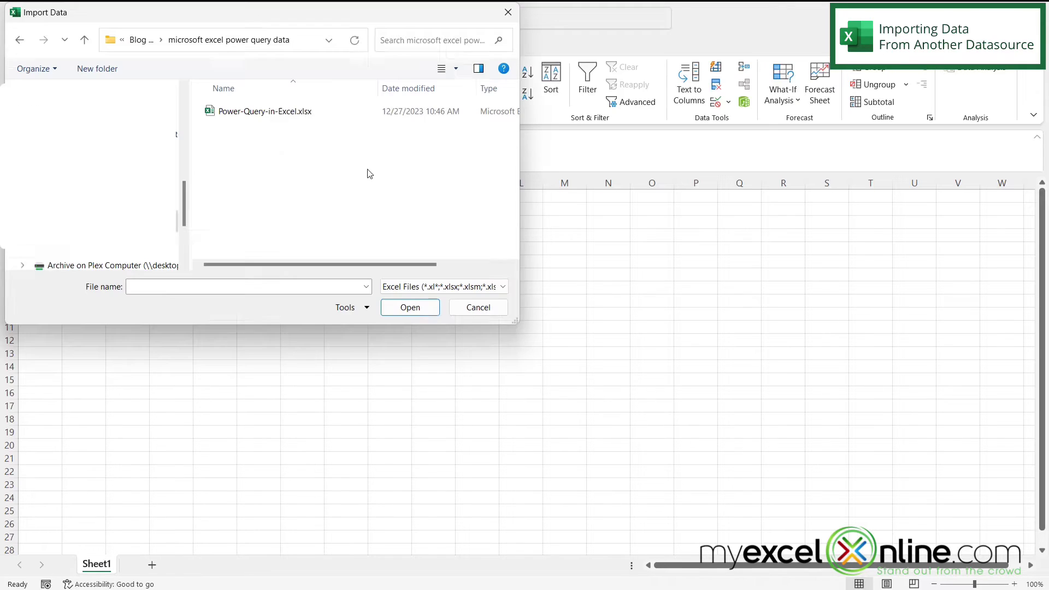
double_click(281, 117)
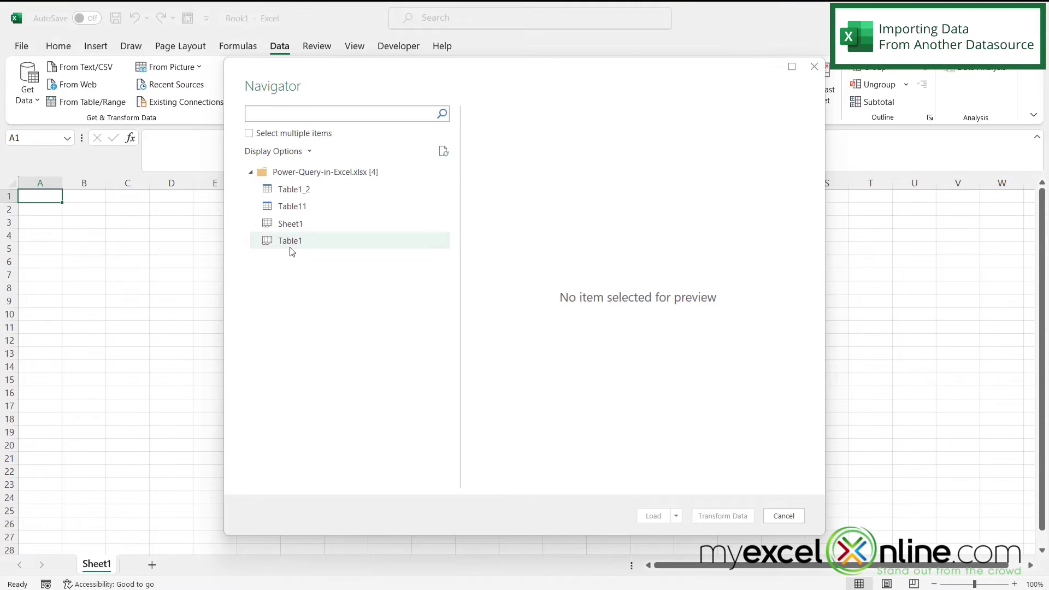
left_click(327, 205)
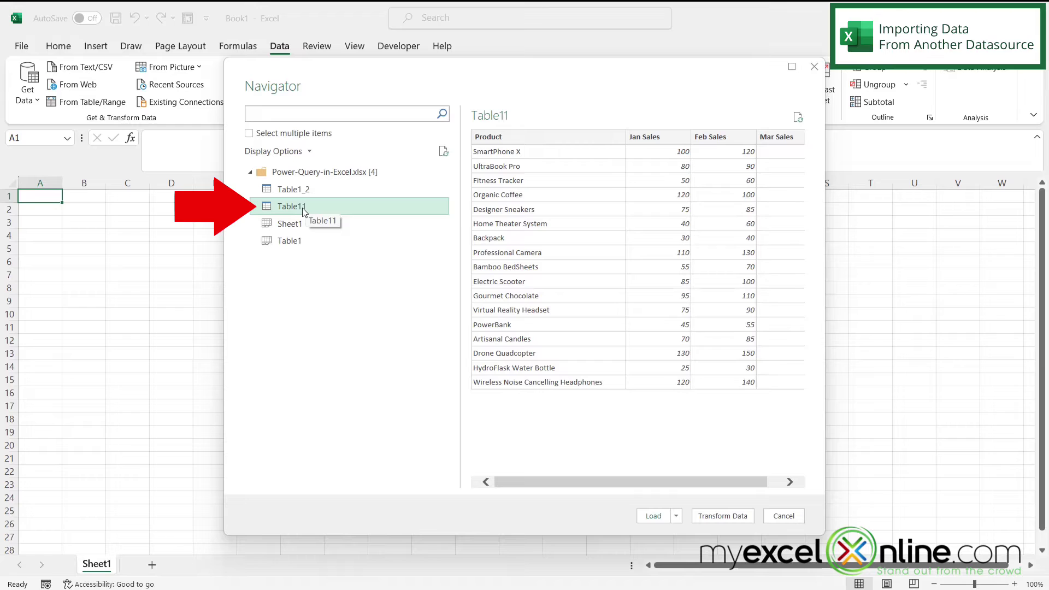
left_click(652, 516)
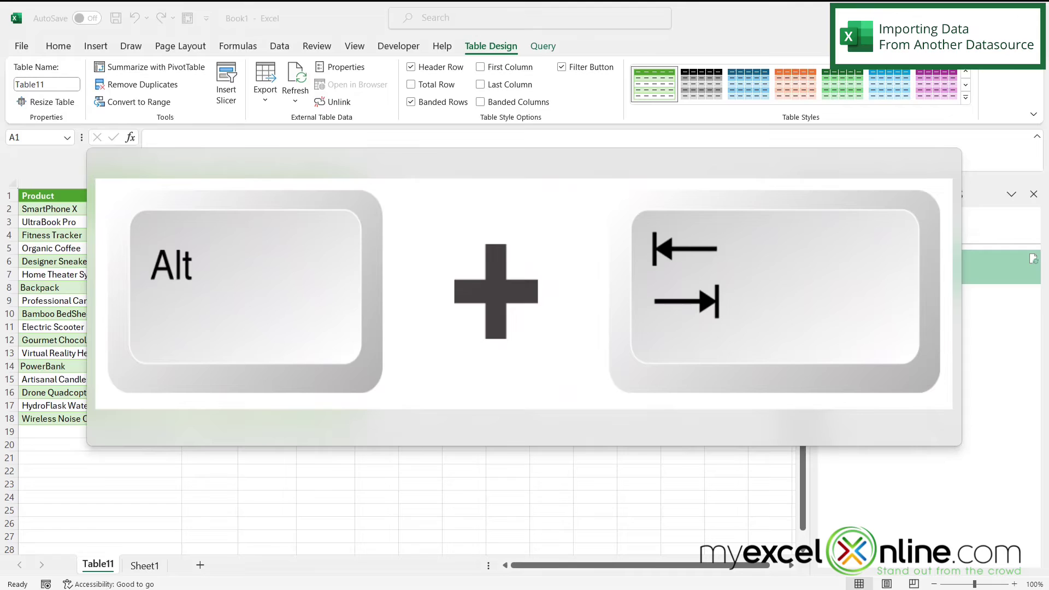
Enter 120 as SmartPhone X's Jan Sales in the source, then refresh the imported table.
key("alt+Tab")
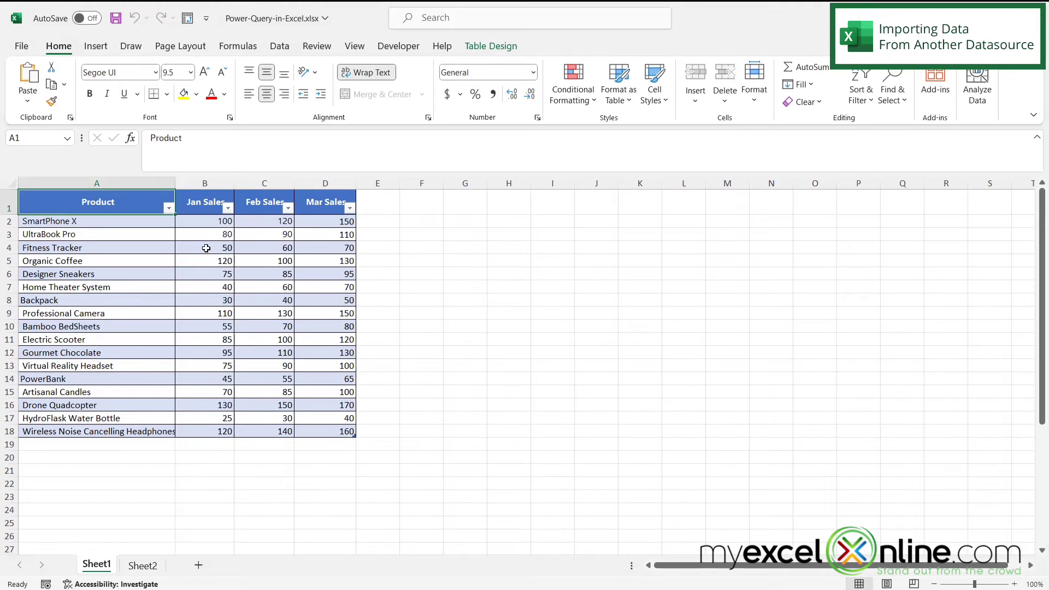
left_click(197, 223)
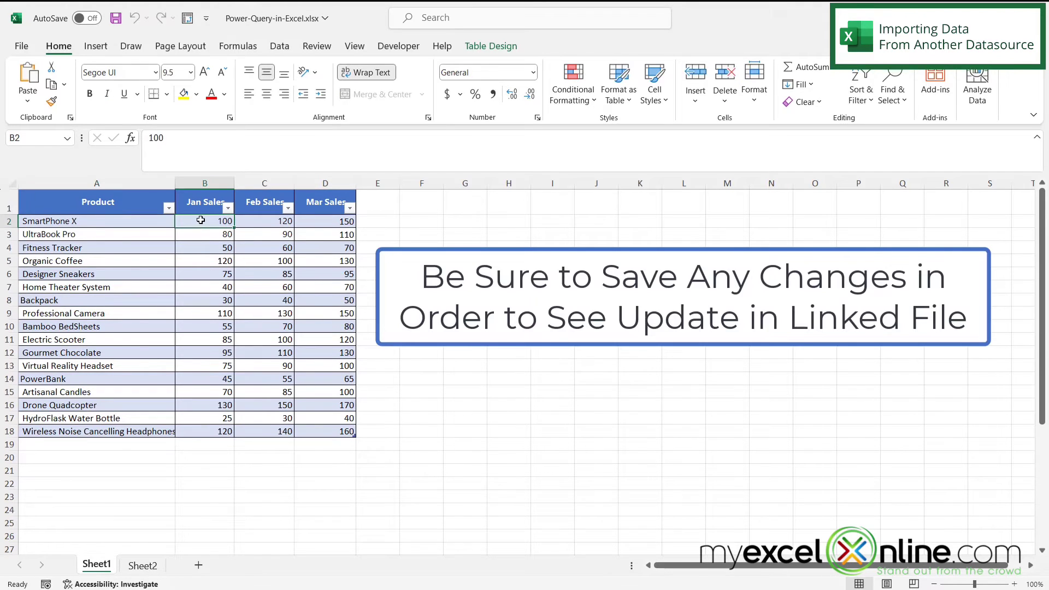
type("120")
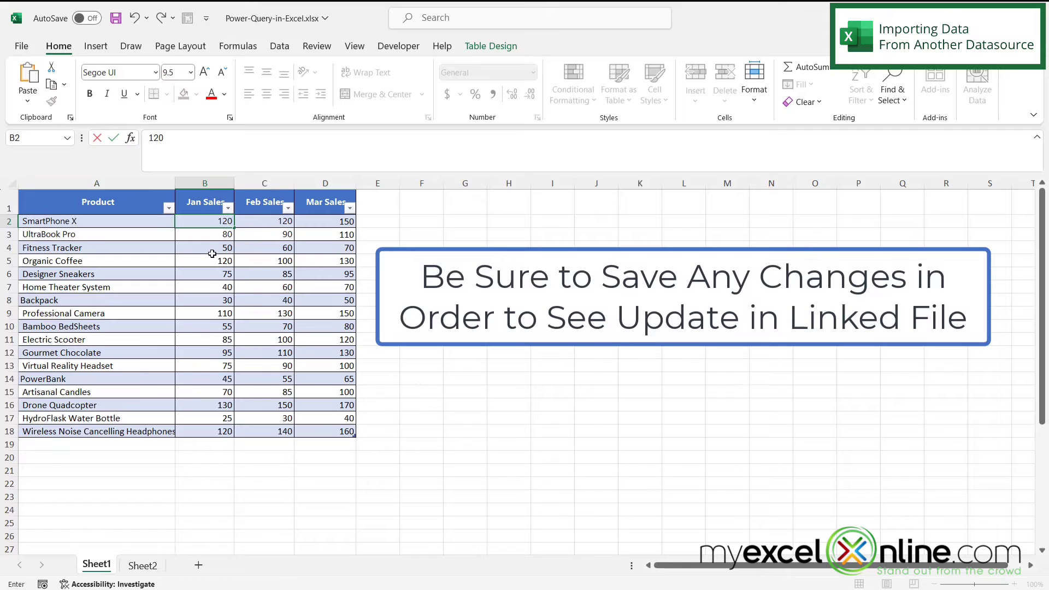
left_click(211, 248)
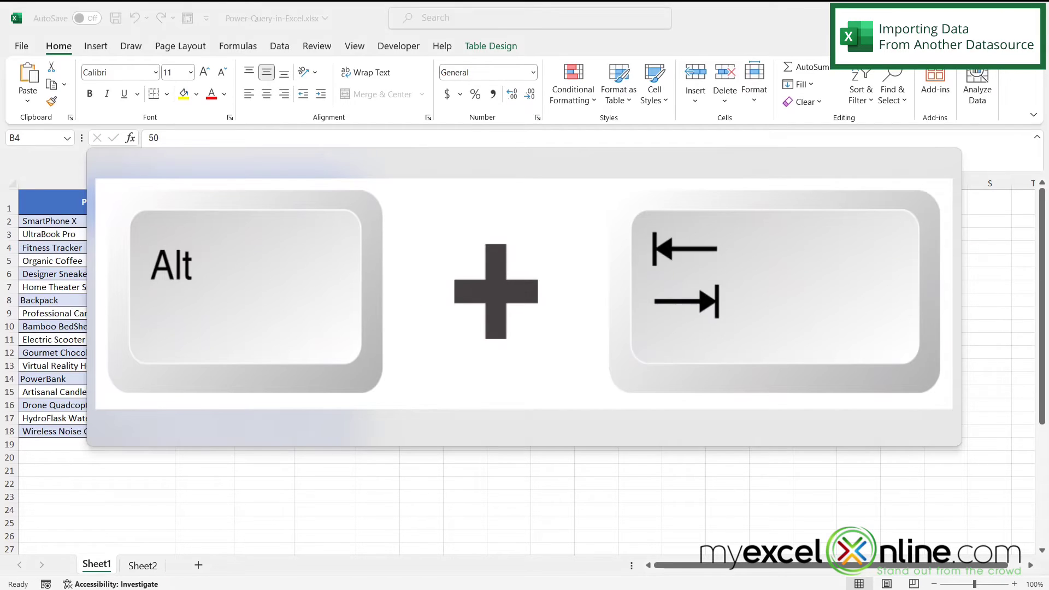
key("alt+Tab")
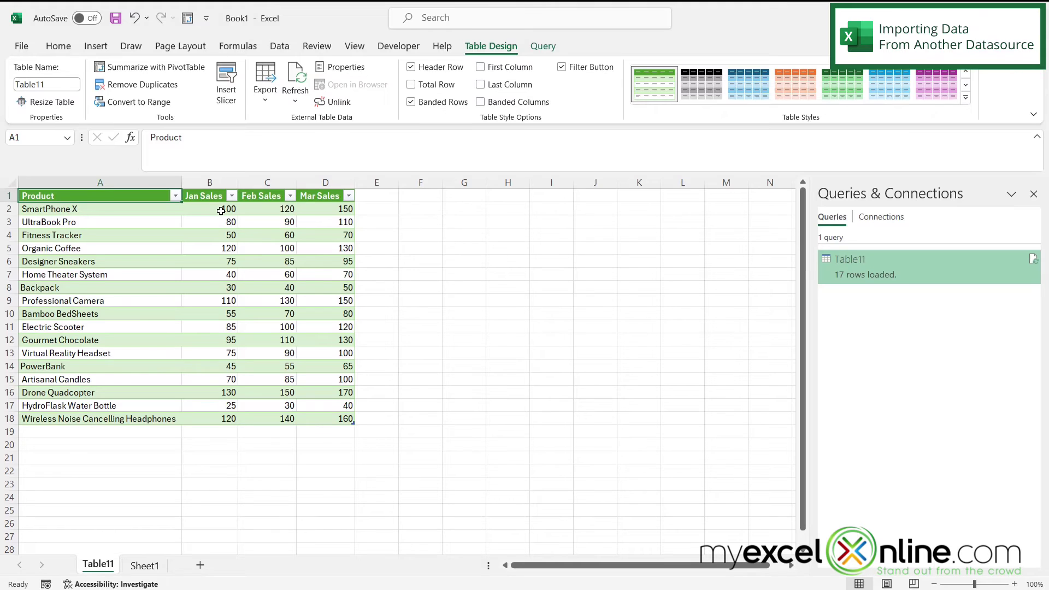
left_click(295, 78)
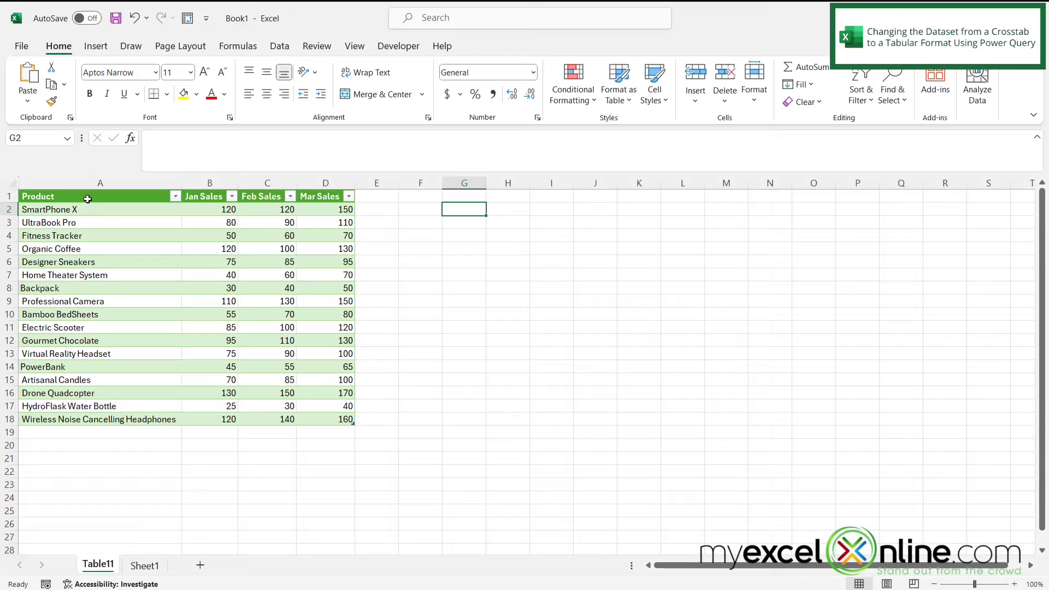
Send the imported table A1:D18 to Power Query using From Table/Range.
left_click(72, 198)
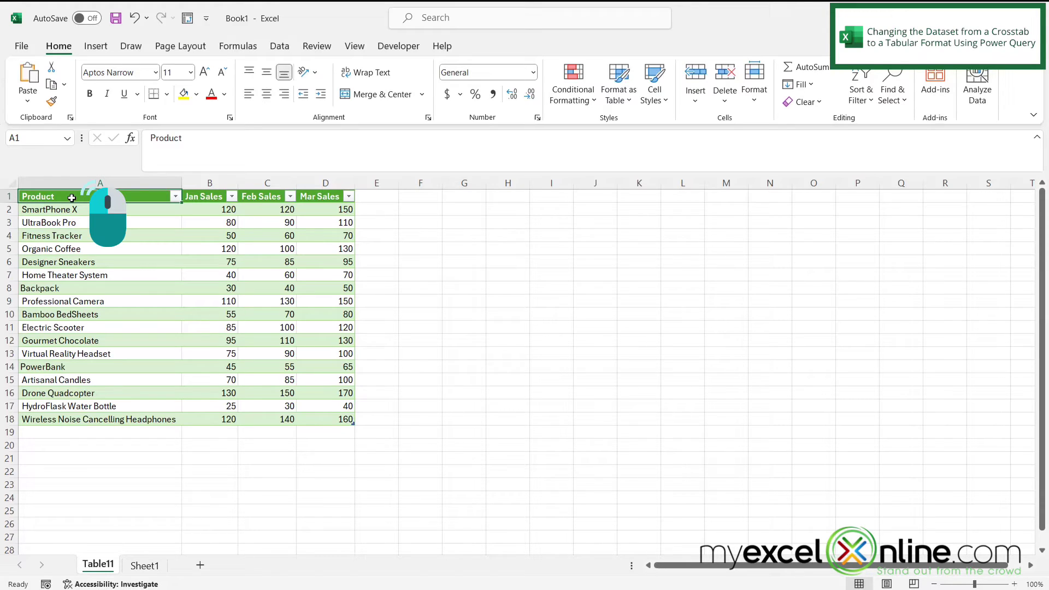
left_click_drag(72, 197, 334, 419)
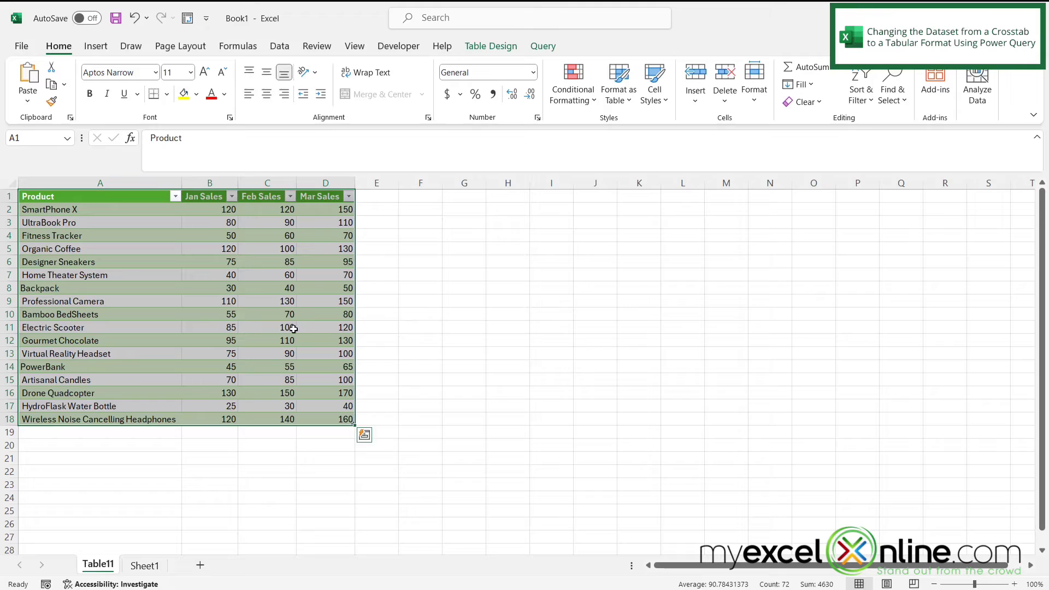
left_click(280, 46)
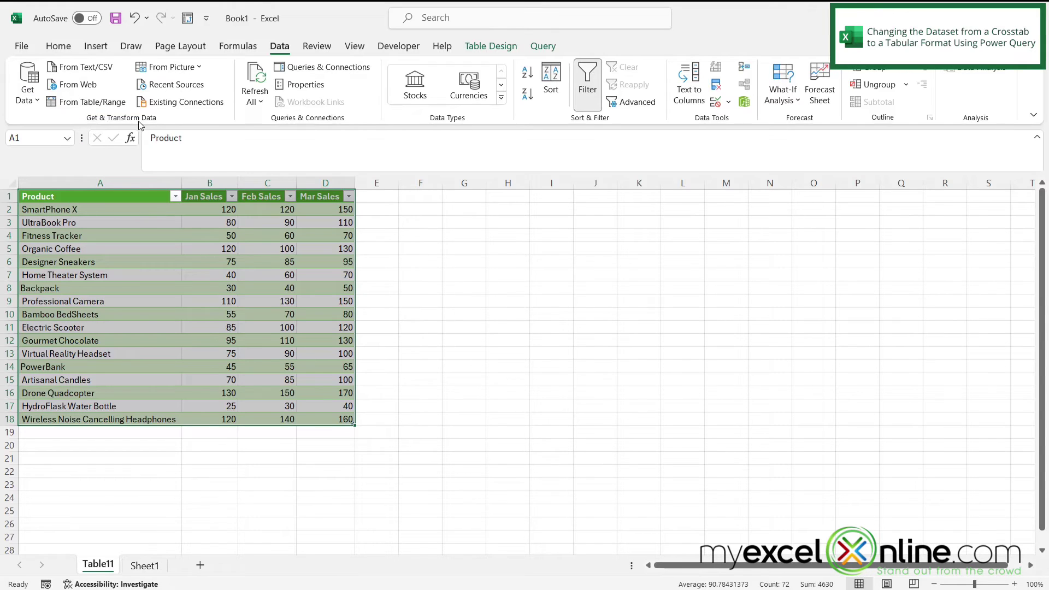
left_click(92, 102)
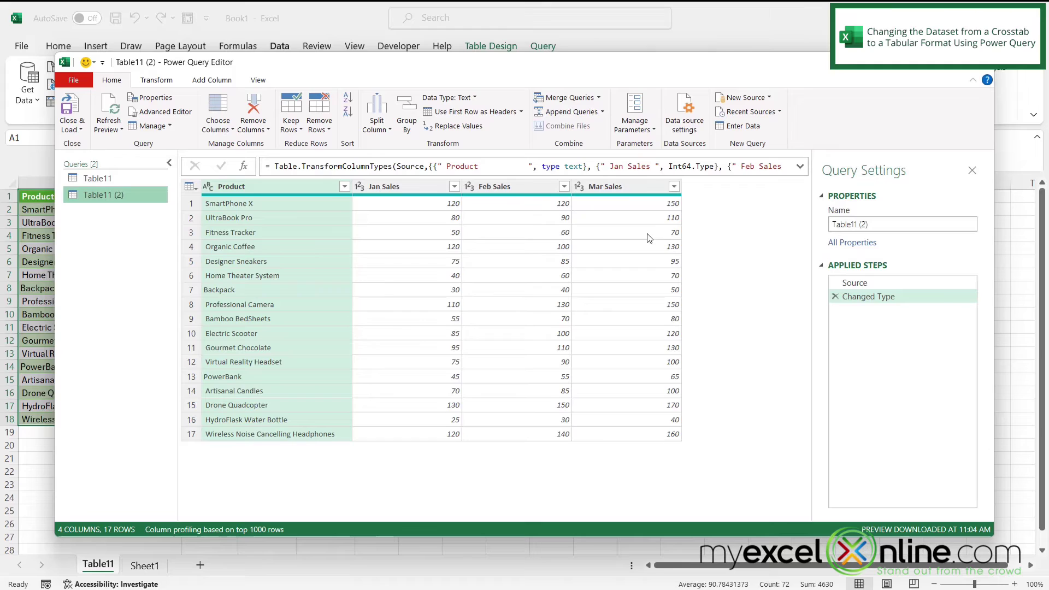
Convert Jan Sales through Mar Sales to Currency, replacing the existing type step.
left_click(401, 188)
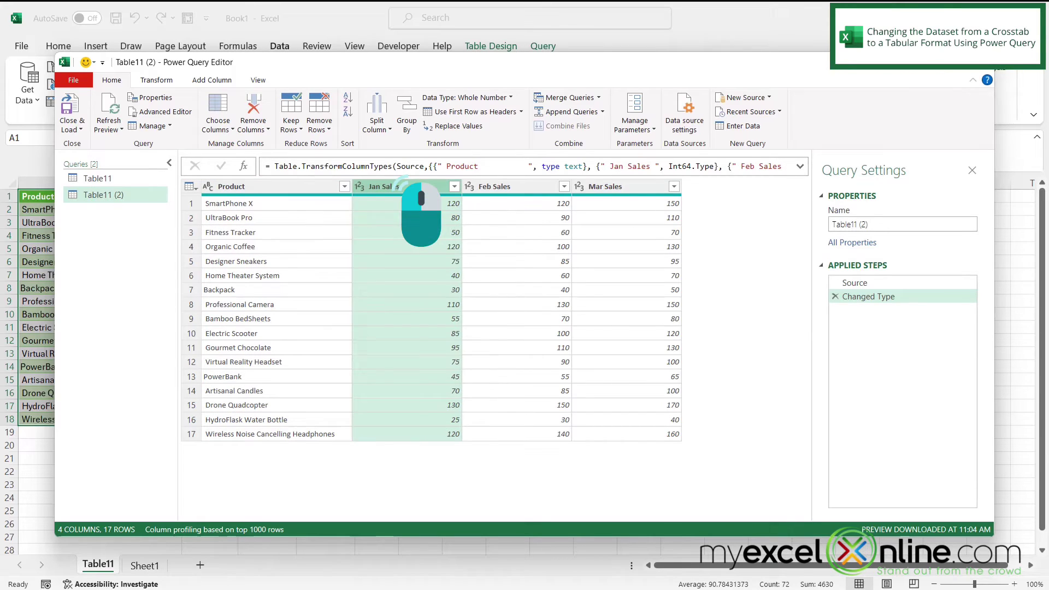
left_click(618, 184, "shift")
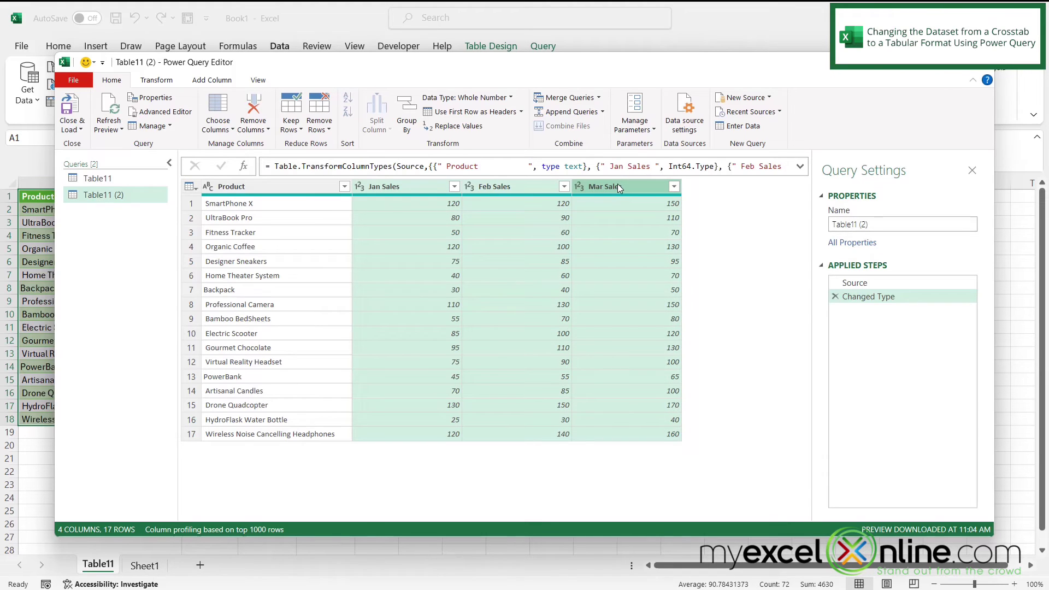
right_click(614, 186)
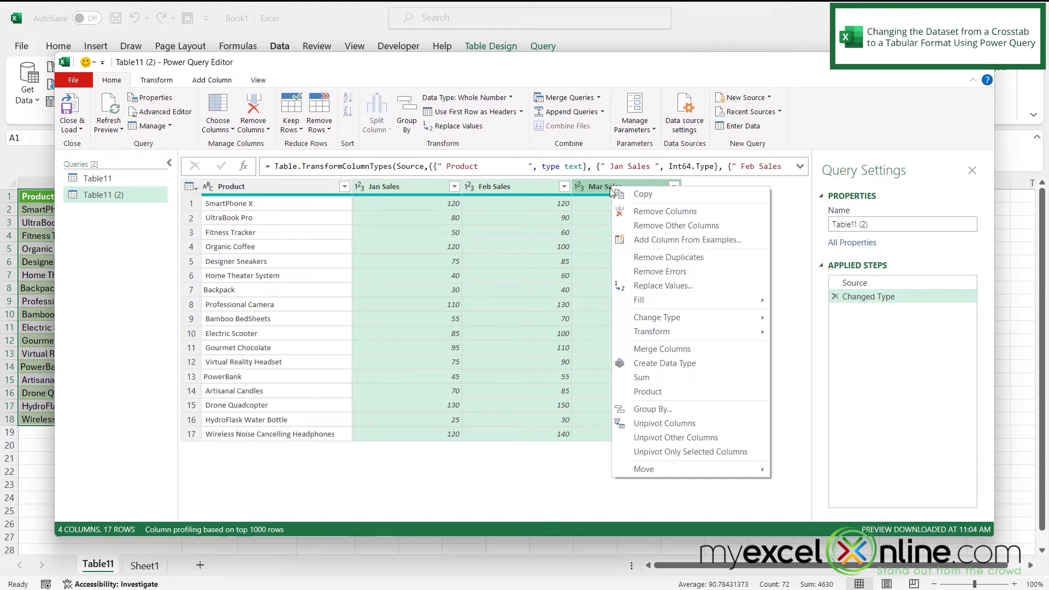
mouse_move(656, 316)
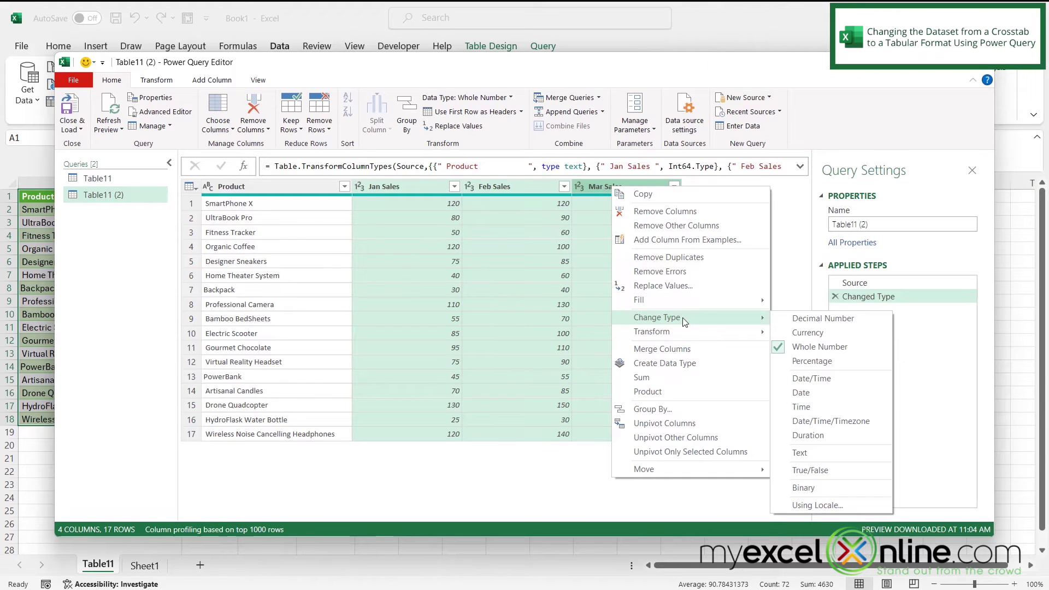
left_click(807, 332)
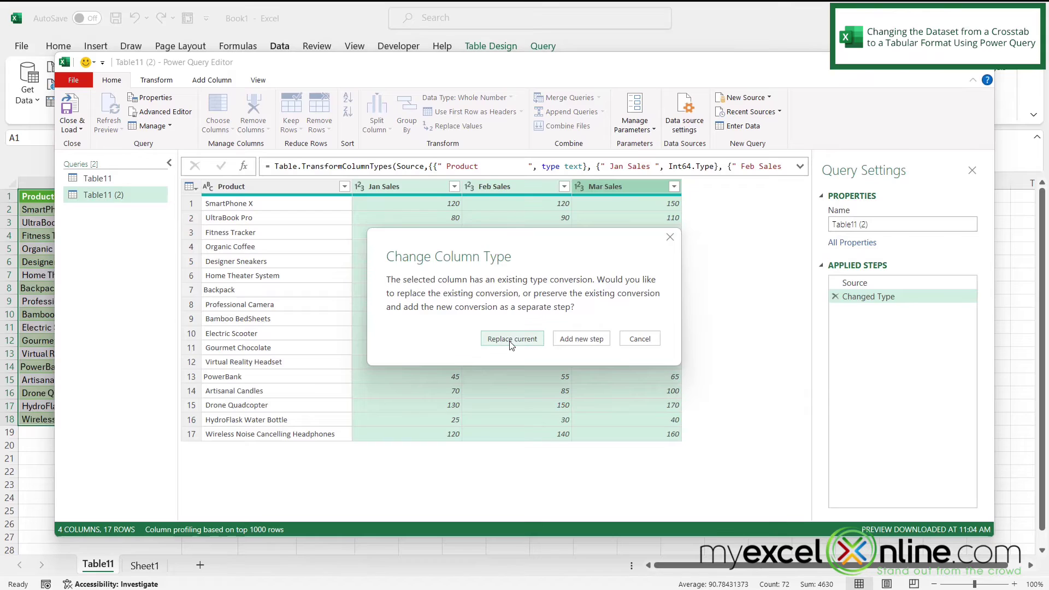
left_click(509, 340)
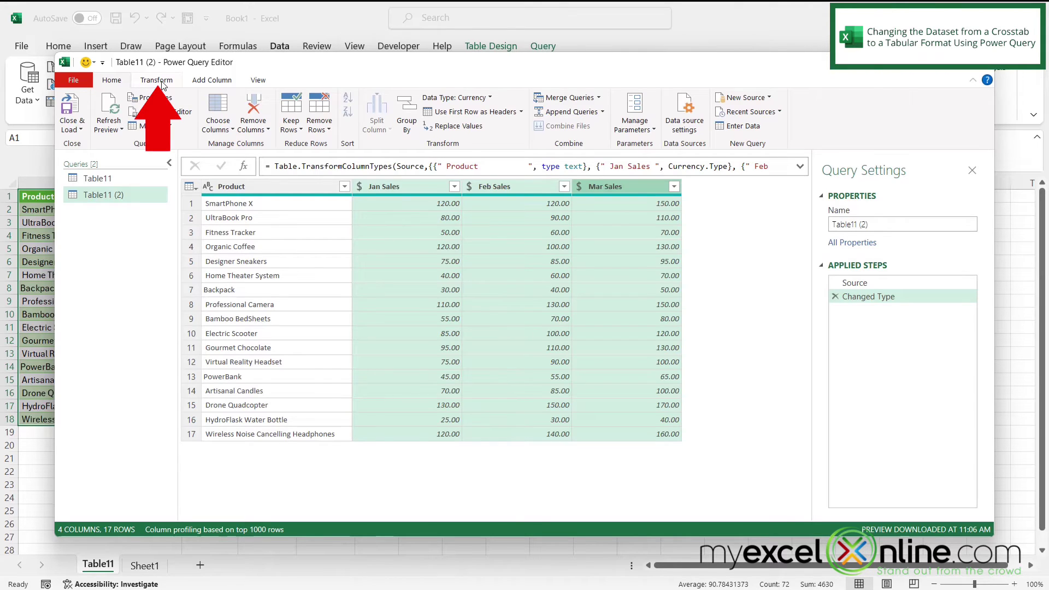
Unpivot the selected Jan, Feb and Mar Sales columns into Attribute and Value columns.
left_click(156, 79)
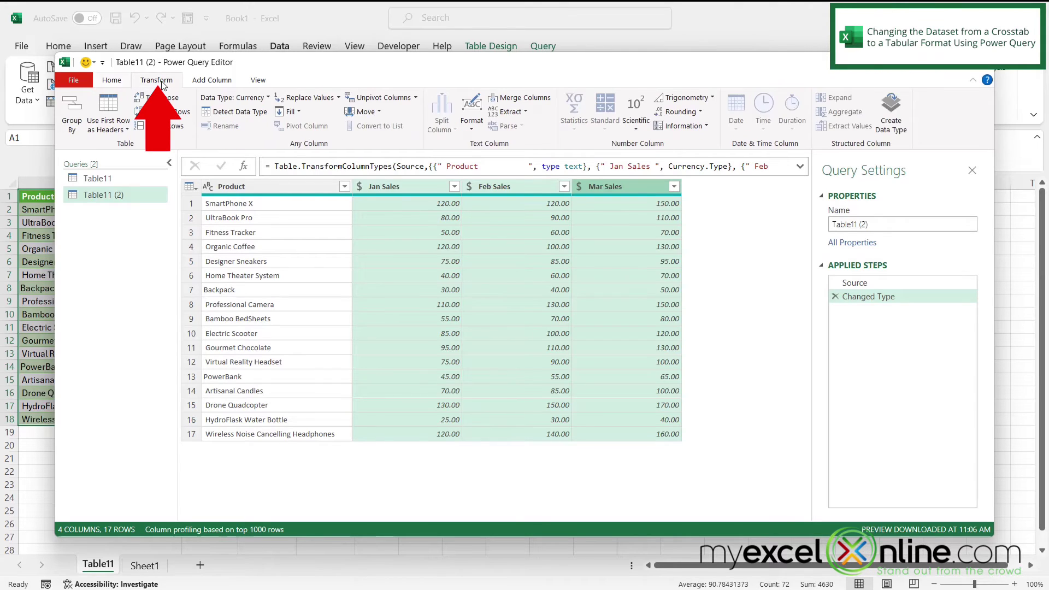
left_click(383, 98)
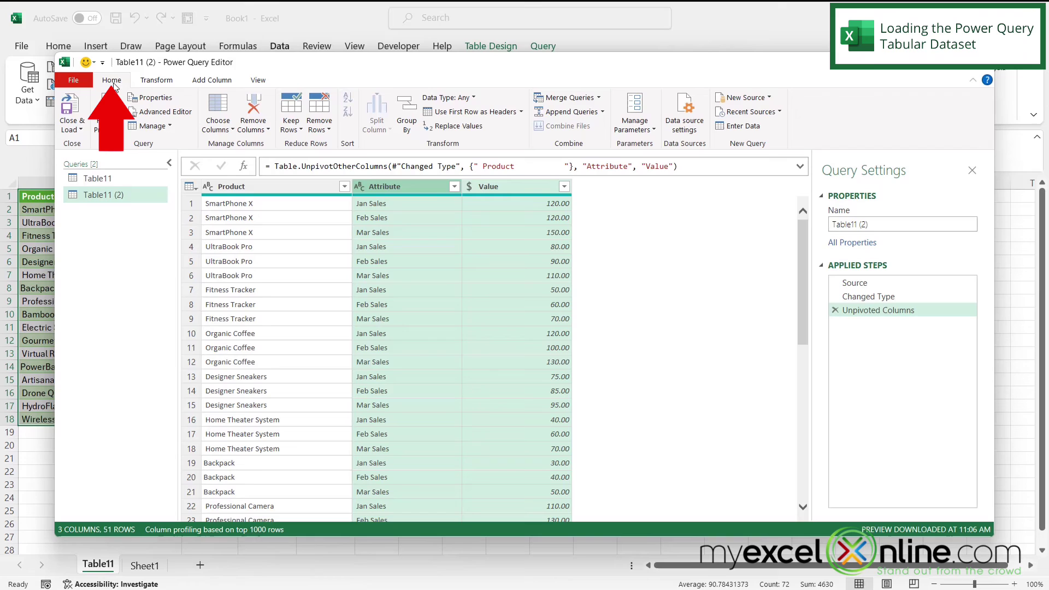
Close & Load the query as a Table into existing worksheet Sheet1 at $A$1.
left_click(80, 133)
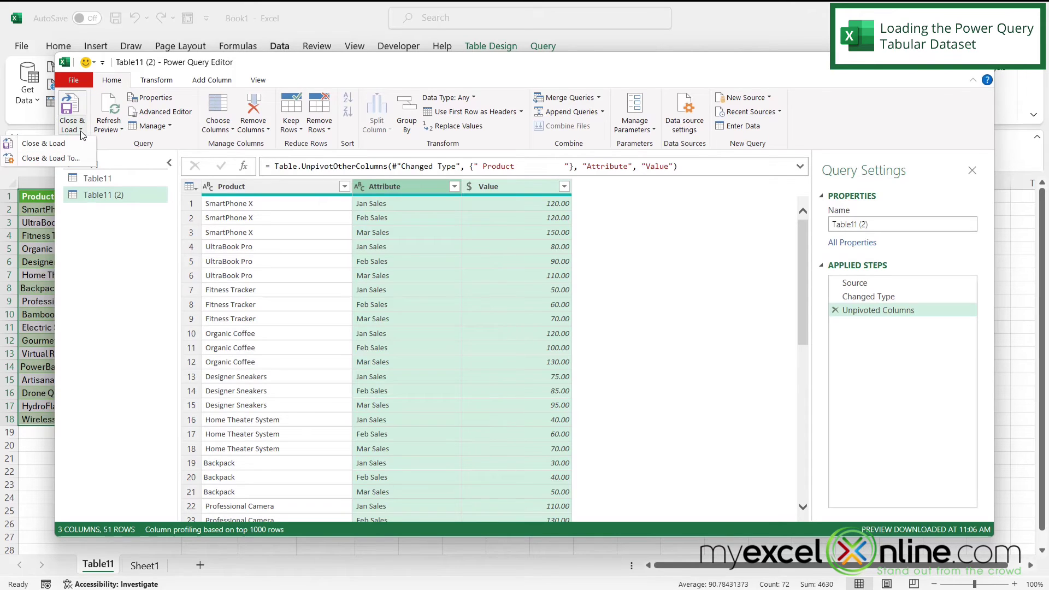
left_click(49, 158)
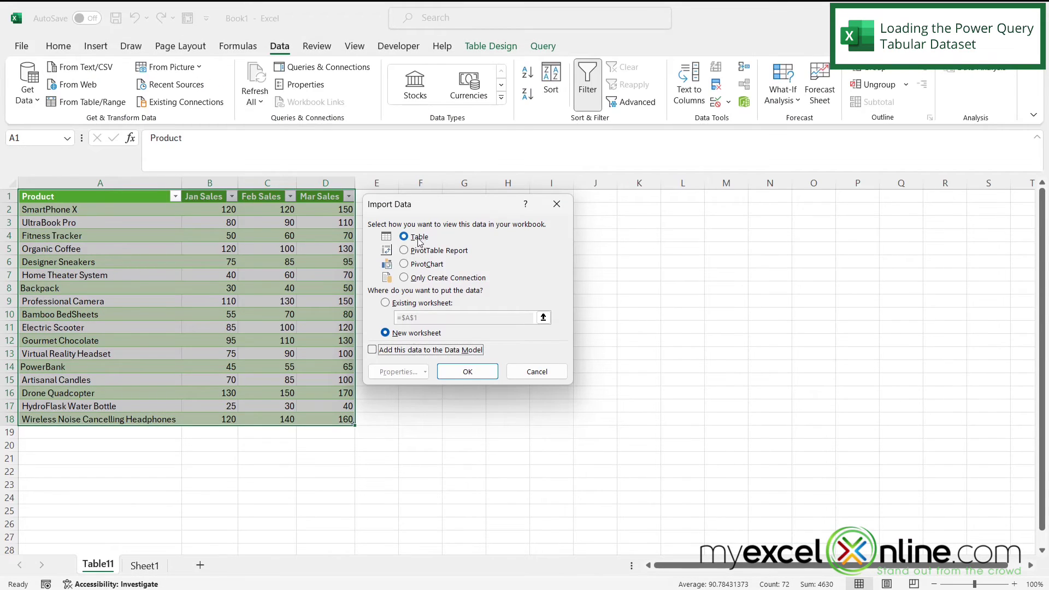
left_click(385, 303)
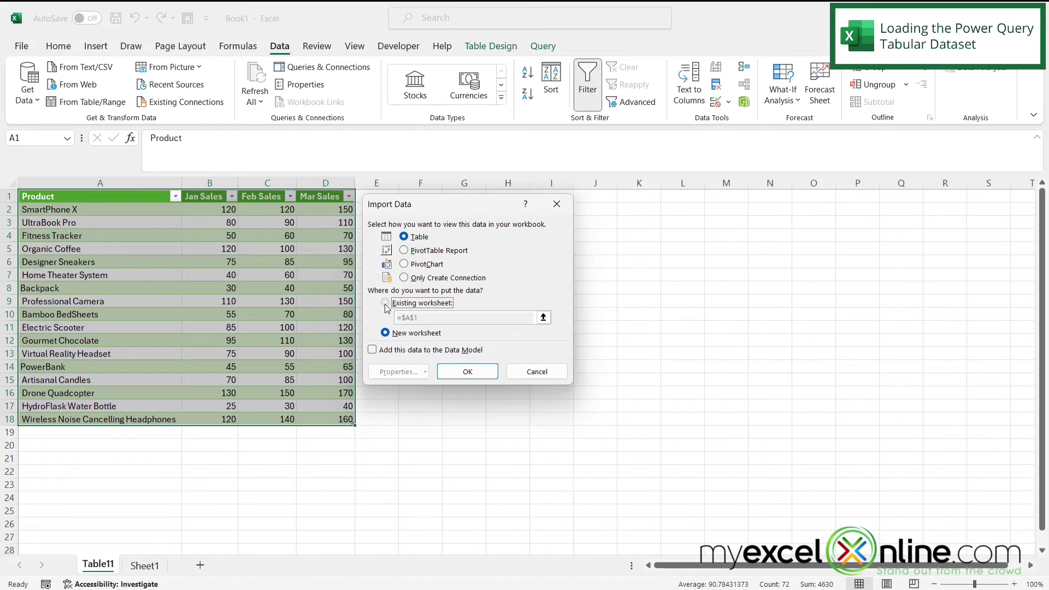
left_click(542, 318)
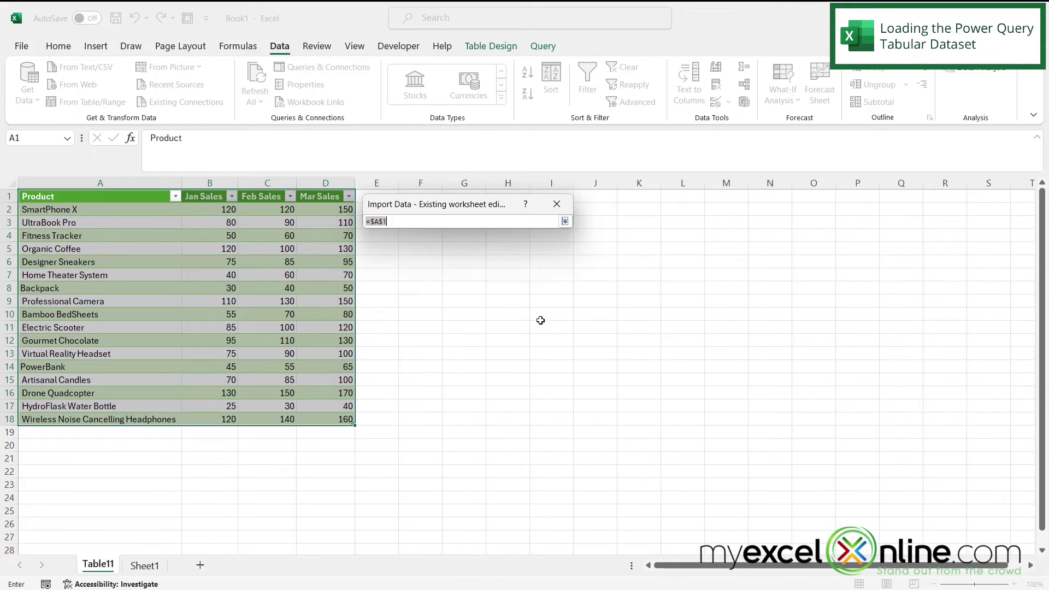
left_click(145, 566)
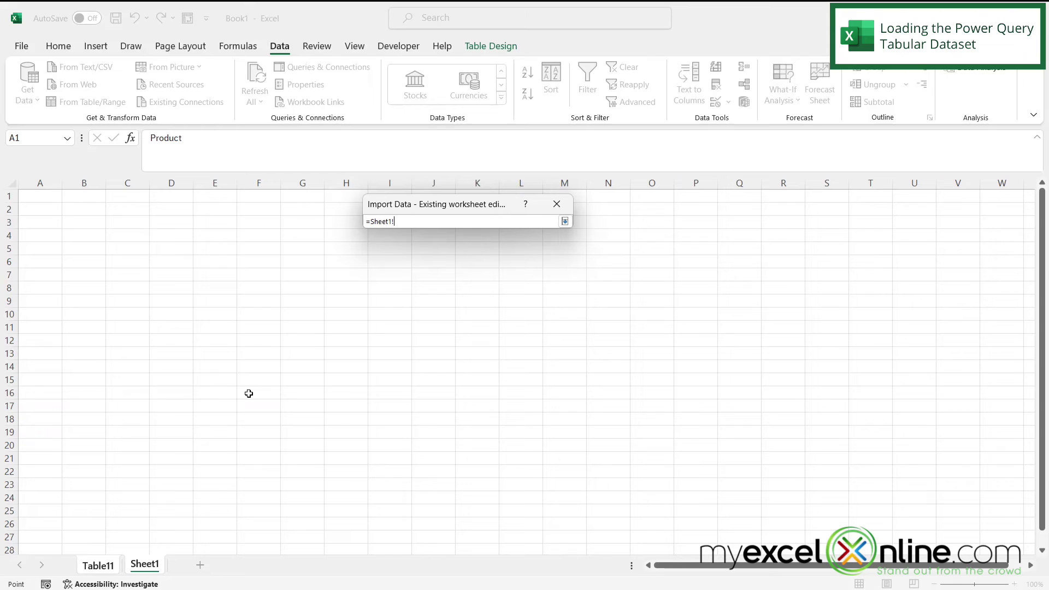
left_click(39, 197)
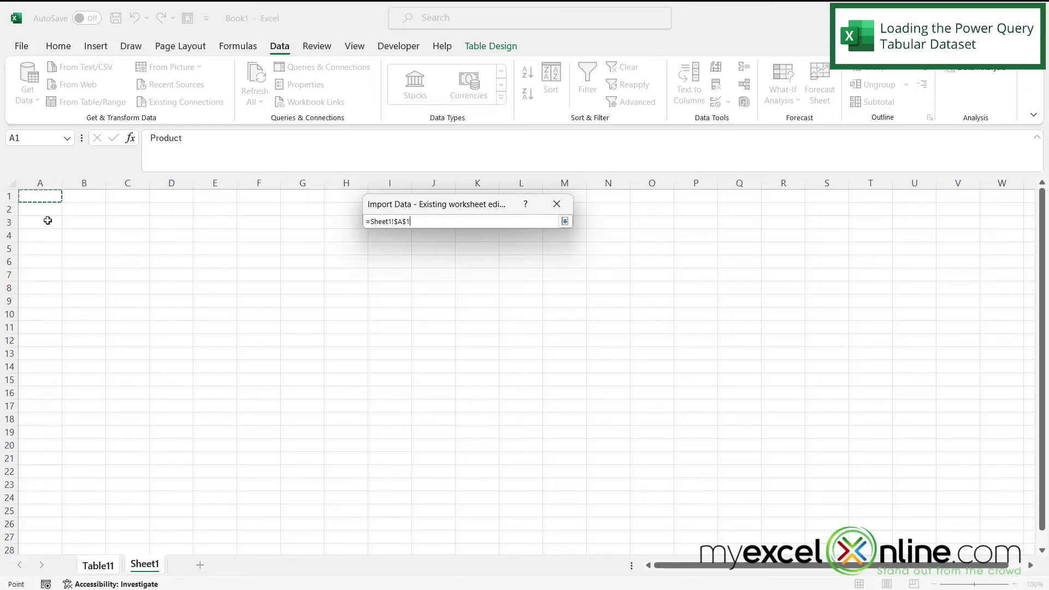
left_click(565, 222)
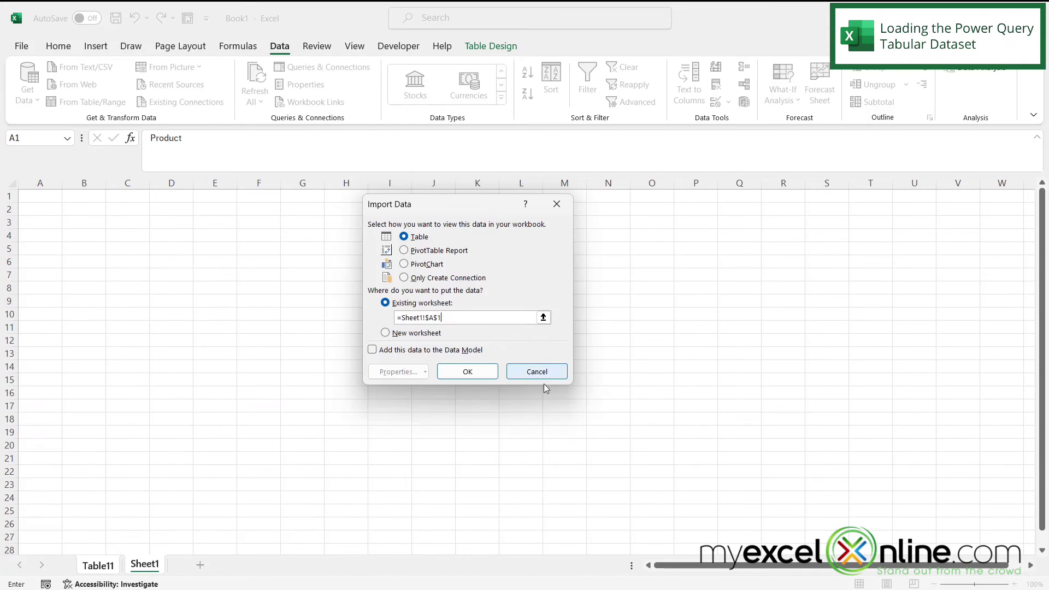
left_click(467, 372)
left_click(144, 564)
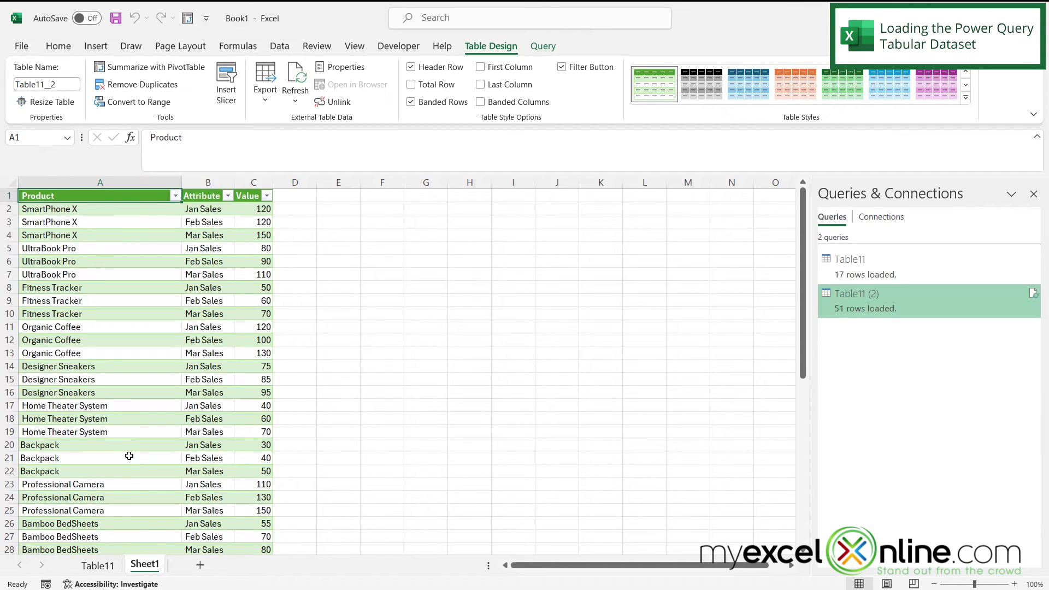
scroll(121, 458, "down", 3)
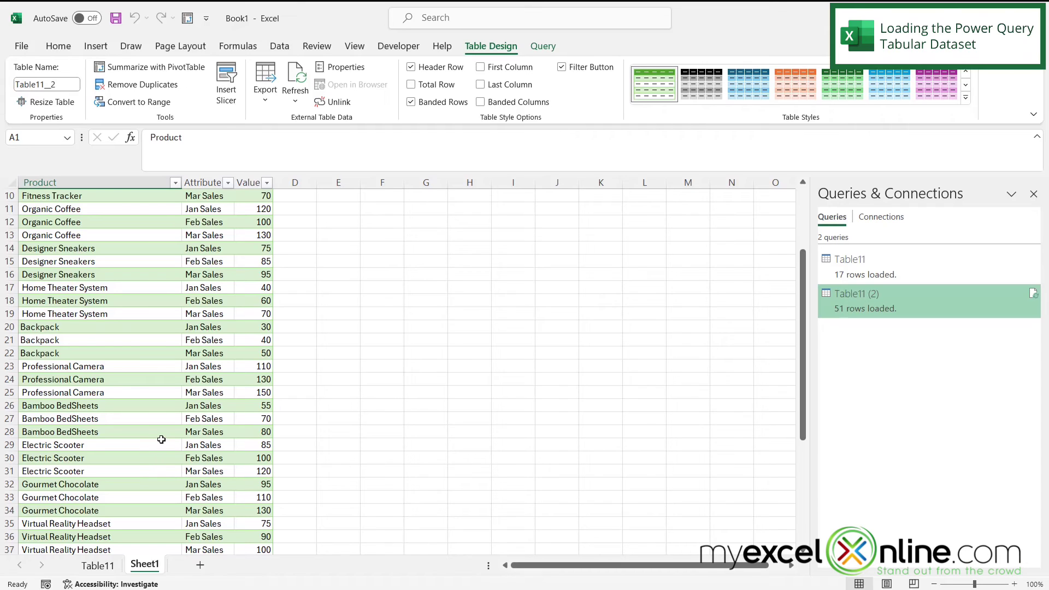
scroll(159, 443, "up", 3)
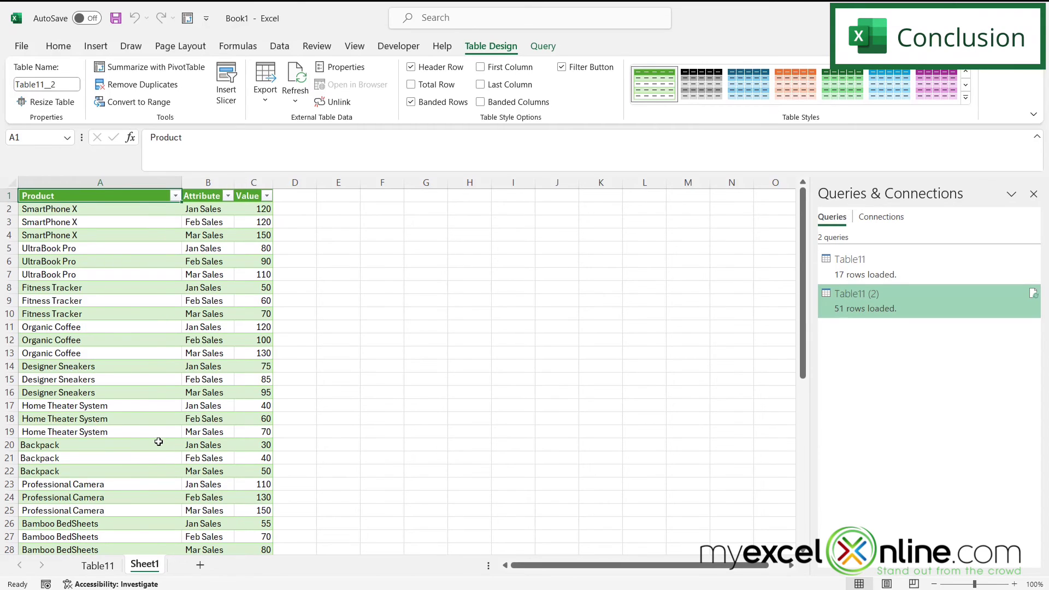